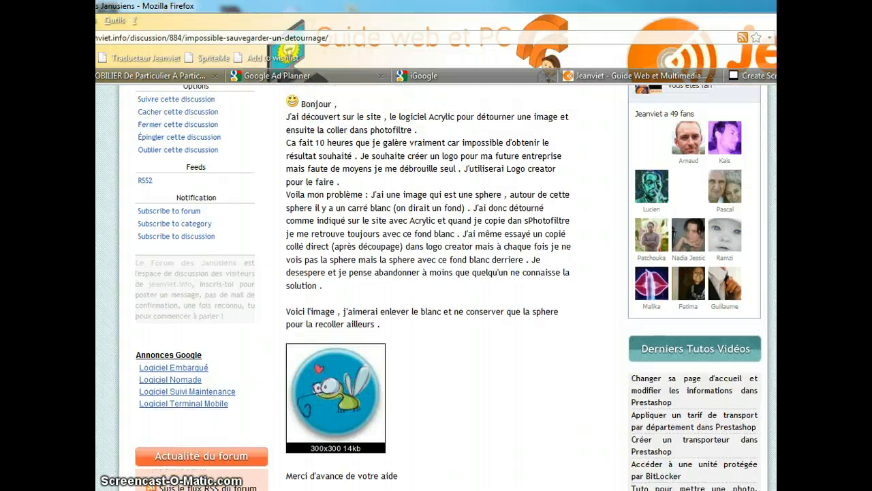
Copy the sphere picture from the forum post.
scroll(449, 287, down, 3)
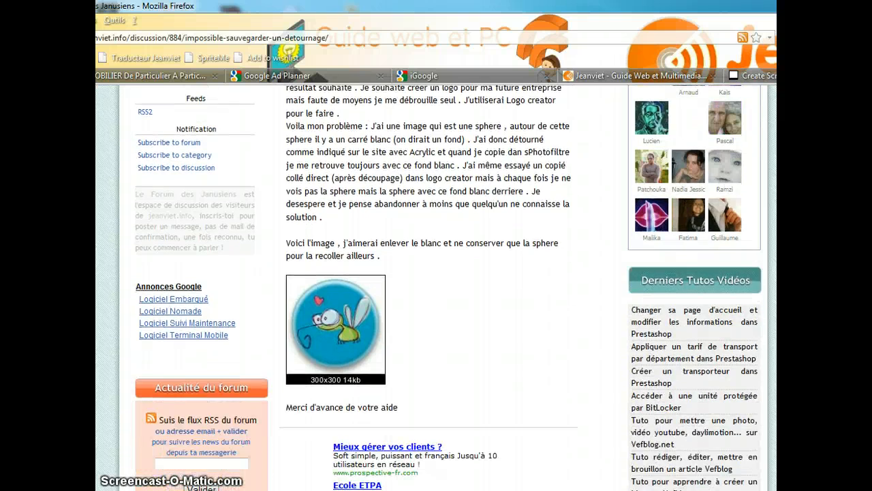
scroll(448, 287, up, 2)
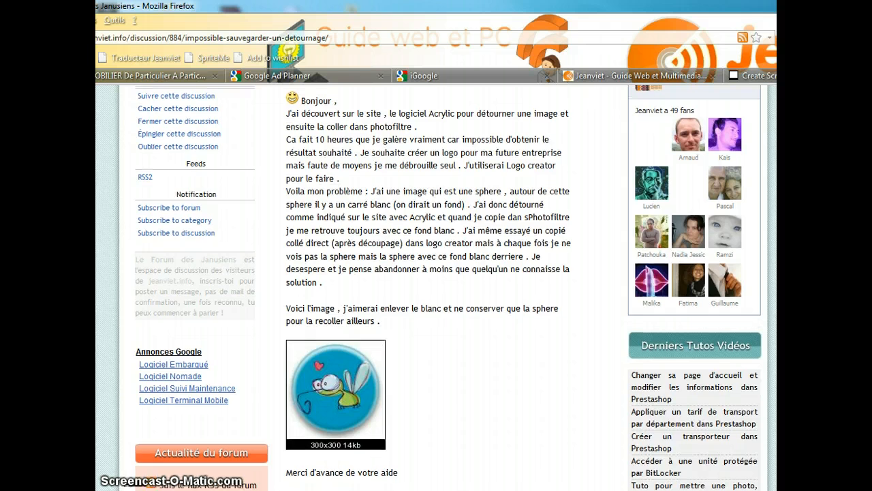
scroll(449, 288, up, 2)
scroll(448, 287, down, 5)
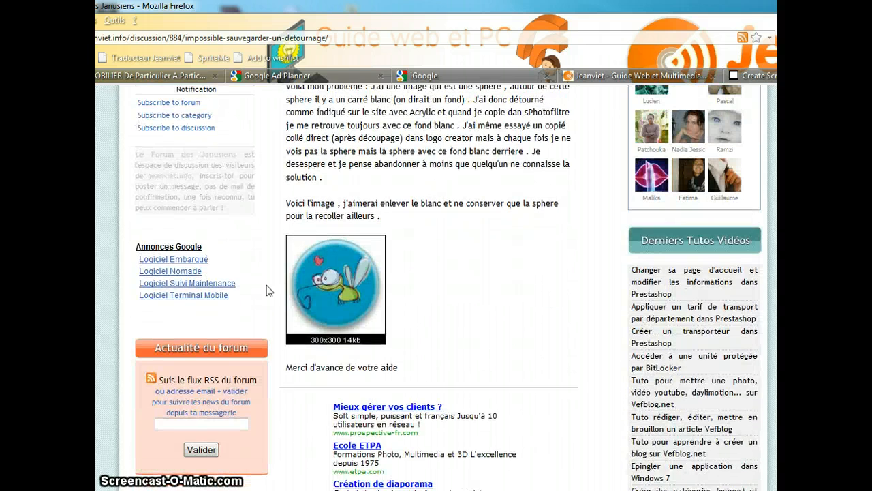
right_click(327, 267)
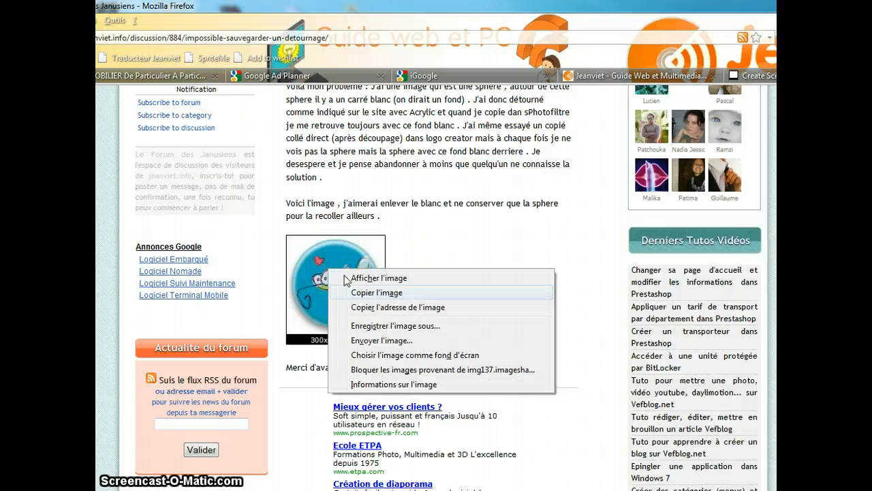
click(368, 293)
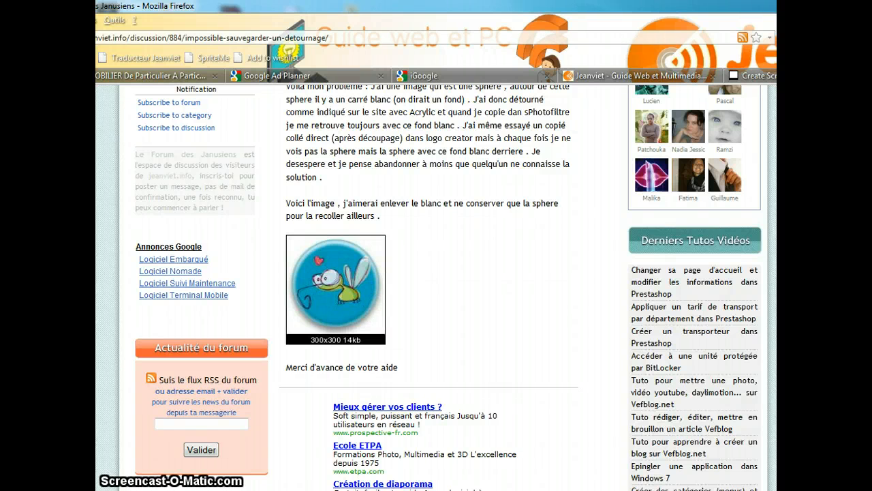
Switch to PhotoFiltre, paste the copied picture as a new image, and move and enlarge its window.
key(alt+Tab)
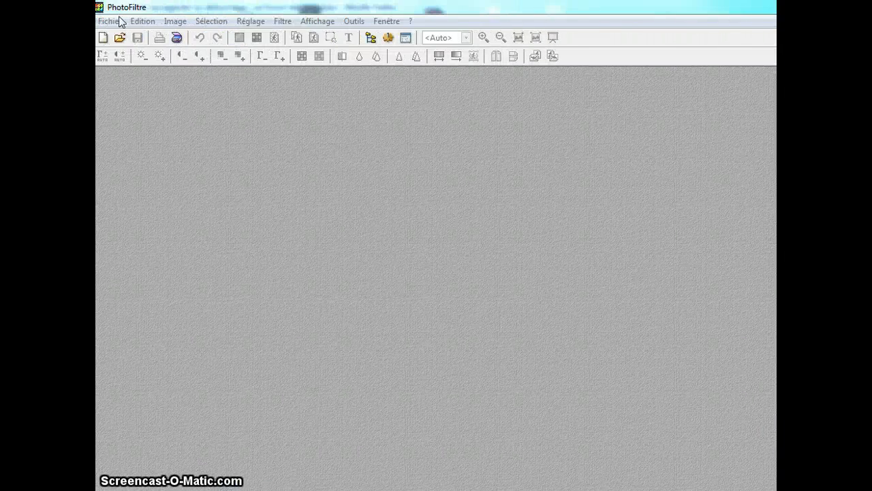
click(143, 21)
click(180, 148)
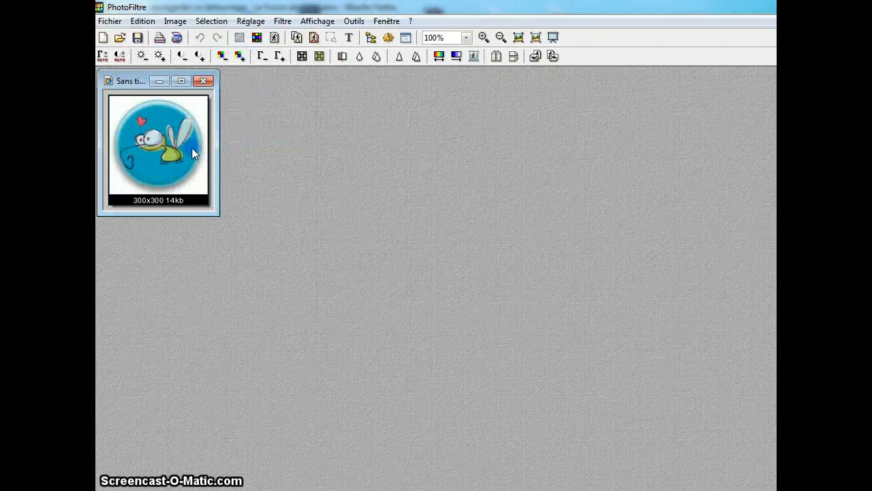
drag(120, 81, 198, 111)
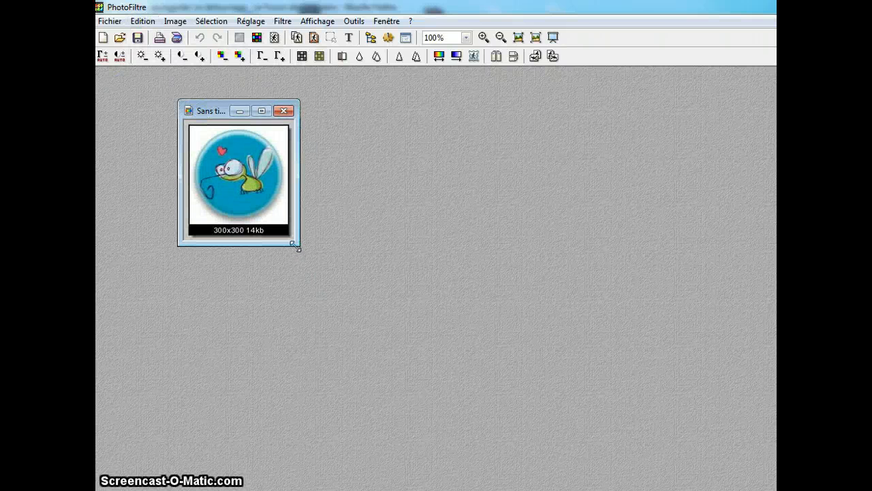
drag(298, 248, 547, 391)
Select the black caption strip below the sphere and erase it to white.
drag(212, 219, 315, 272)
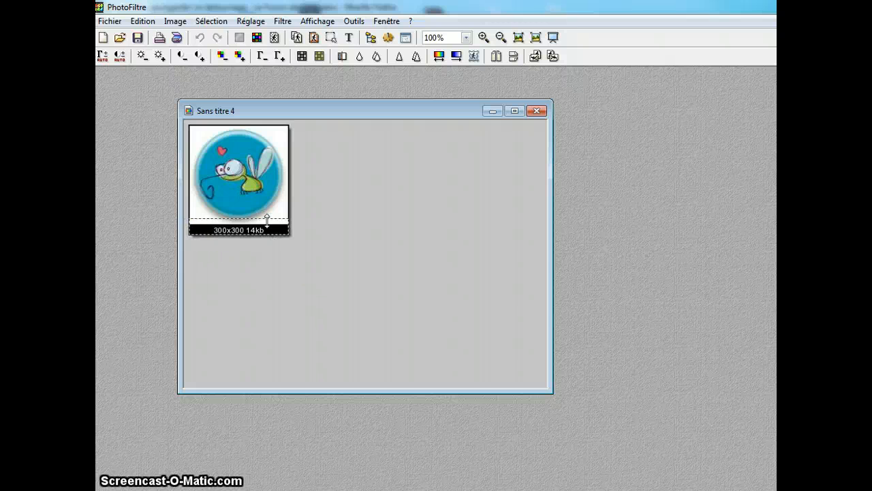
drag(266, 219, 266, 223)
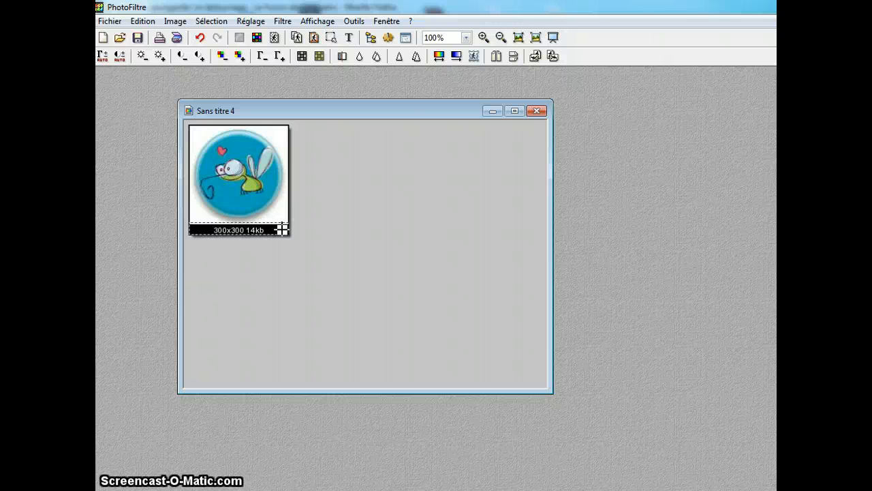
key(Delete)
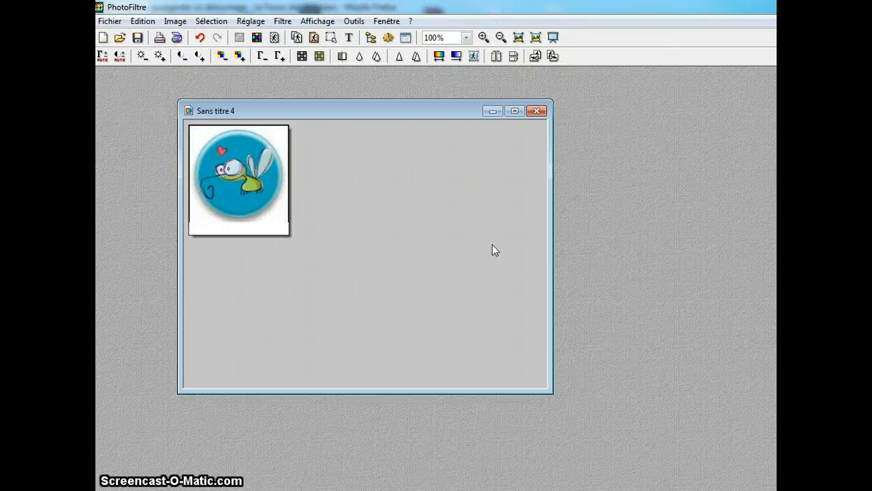
click(411, 235)
Paint over the remaining black border lines around the image in white, using the square brush with a radius of 7.
click(285, 217)
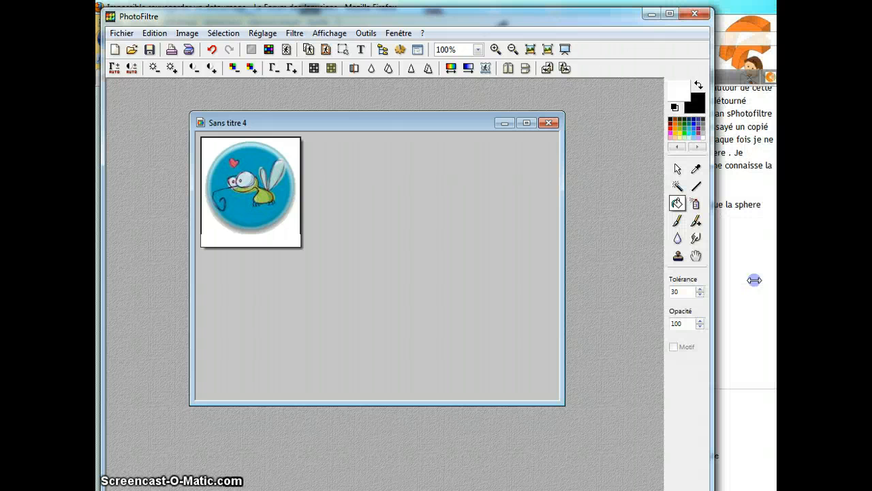
drag(280, 123, 230, 124)
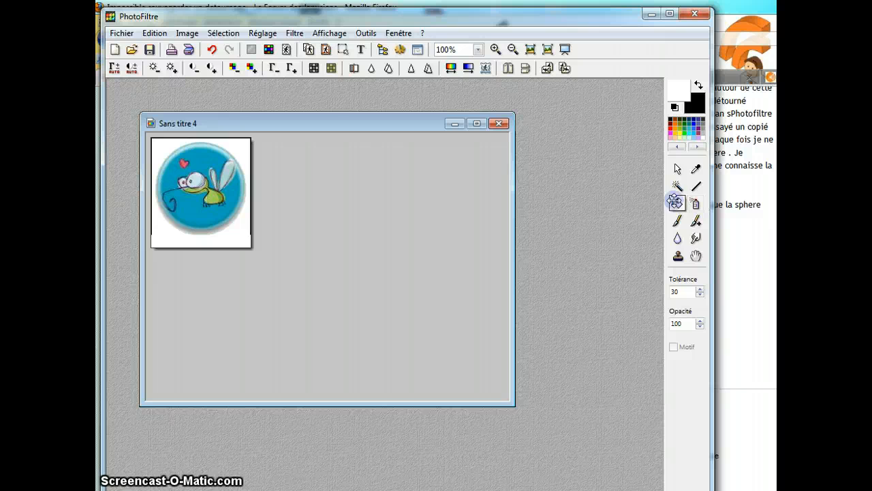
click(251, 226)
click(677, 220)
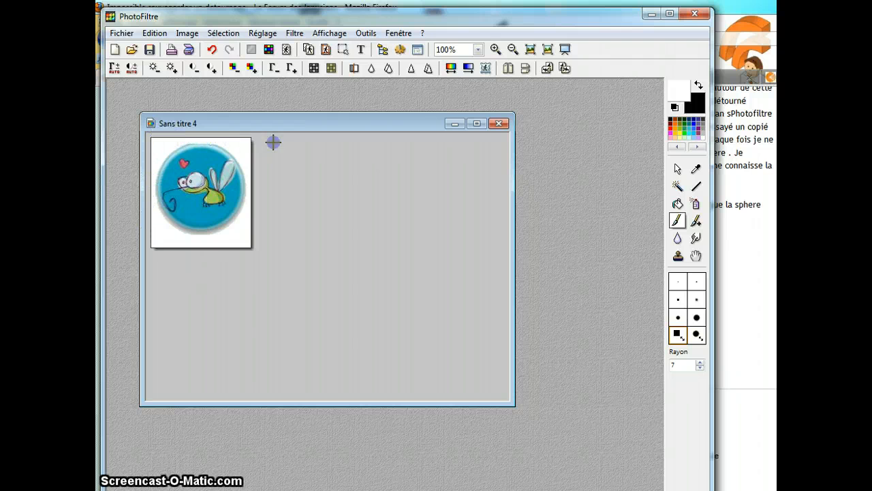
key(ctrl+z)
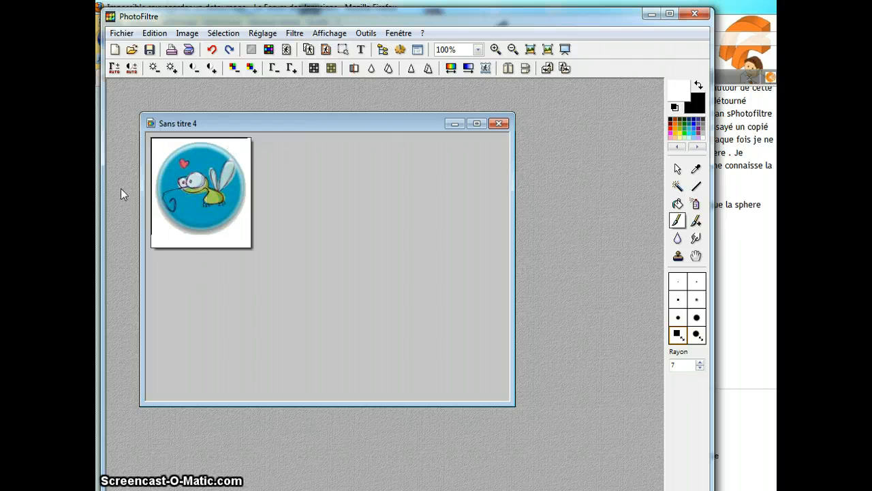
drag(141, 215, 148, 206)
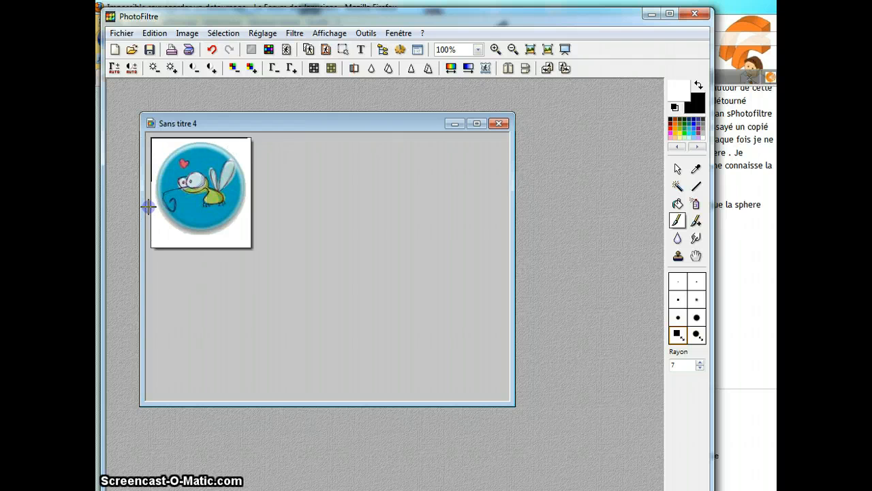
mouse_move(149, 177)
mouse_down()
mouse_move(151, 137)
mouse_move(224, 136)
mouse_up()
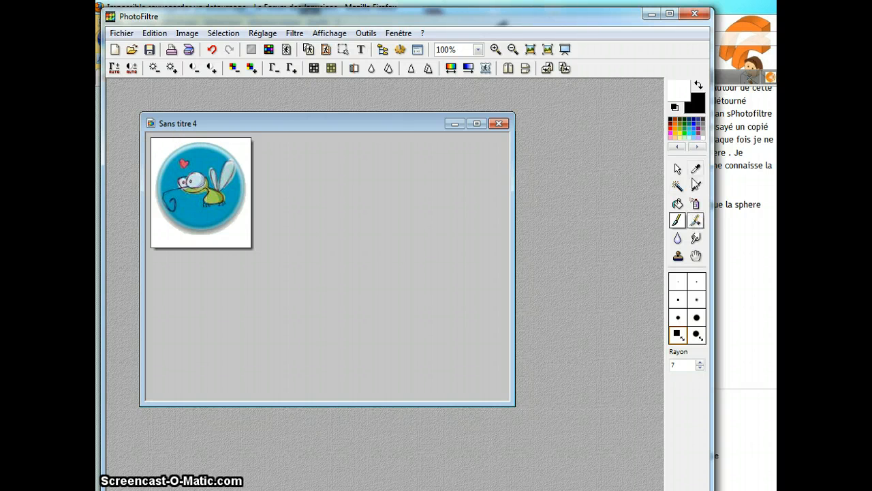
Select the white background around the sphere with the Magic Wand at tolerance 30.
click(678, 185)
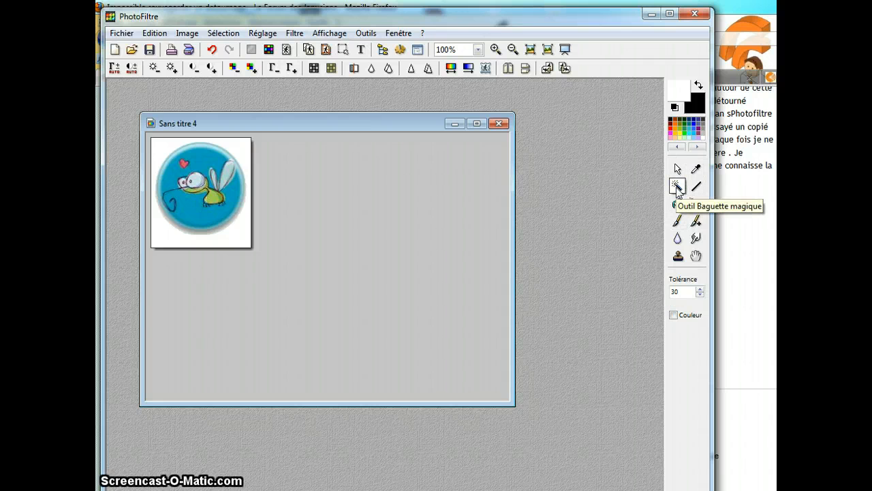
click(244, 241)
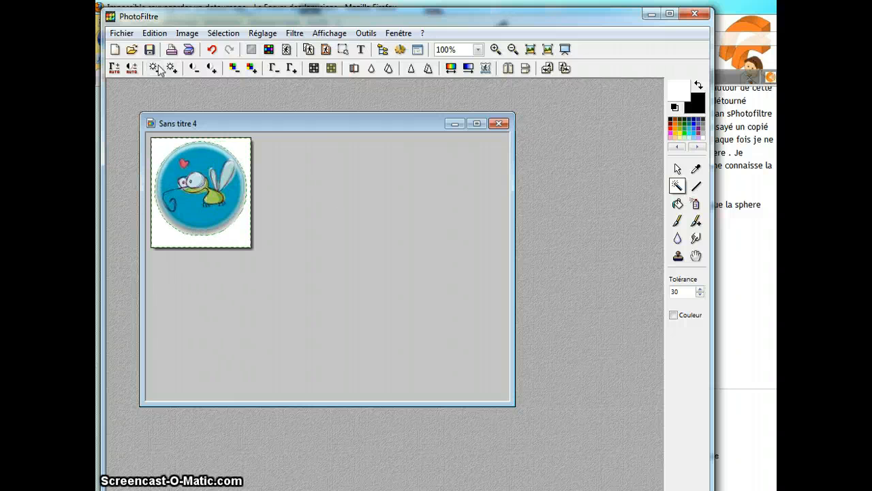
click(155, 34)
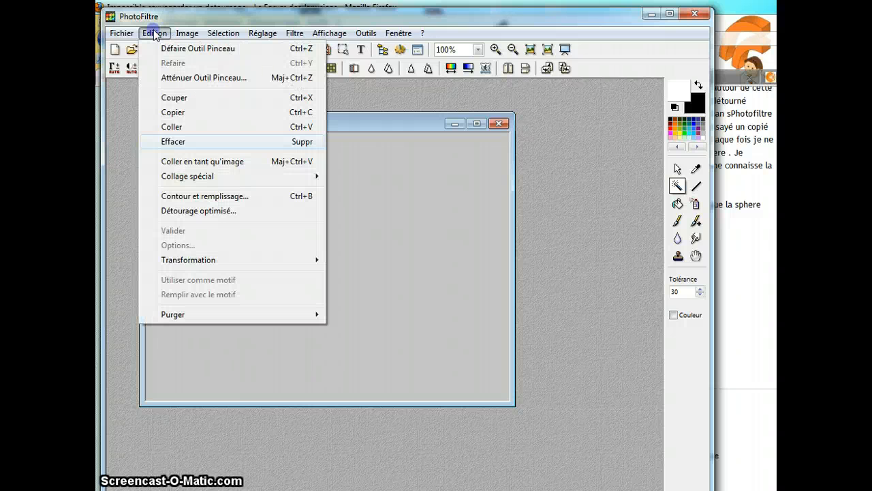
click(205, 127)
click(150, 31)
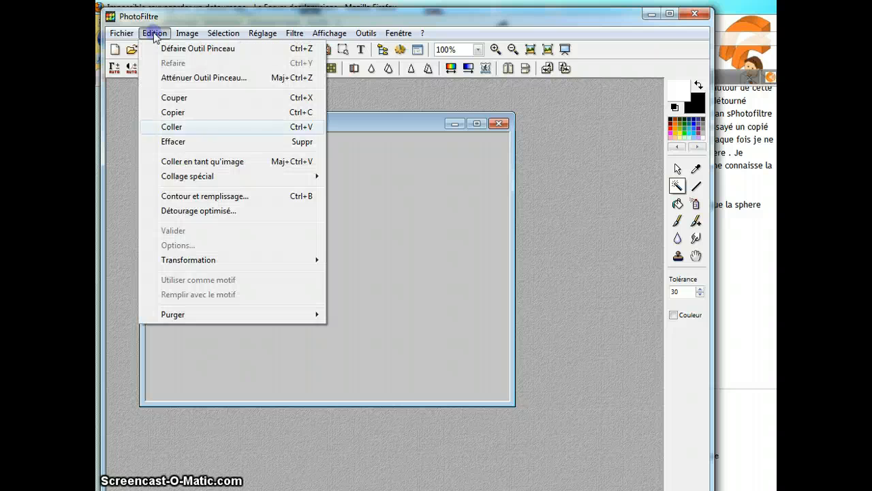
click(241, 161)
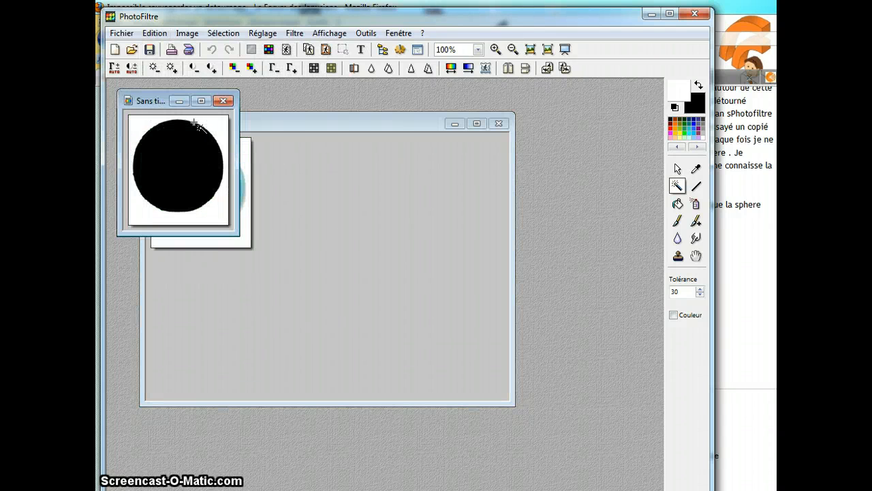
click(223, 100)
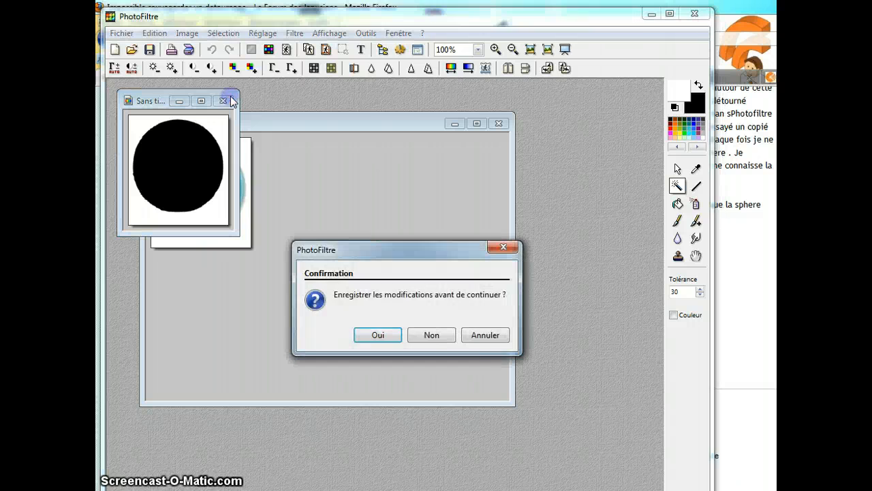
click(431, 334)
Invert the selection so that only the sphere is selected.
right_click(219, 192)
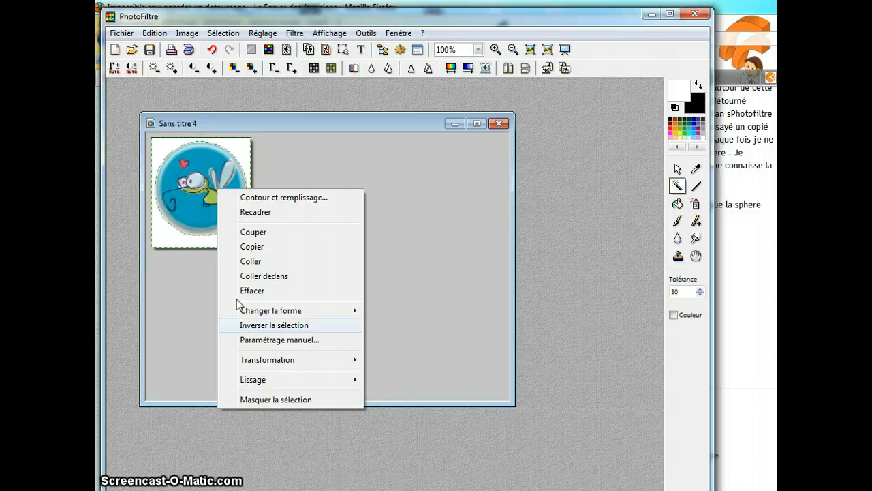
click(289, 327)
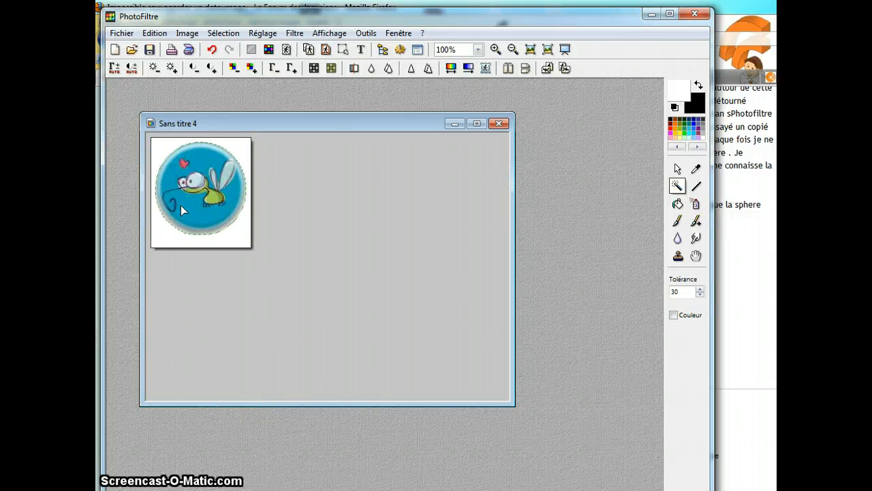
Open the image avatar_character.jpg from the desktop (Bureau).
click(134, 36)
click(148, 62)
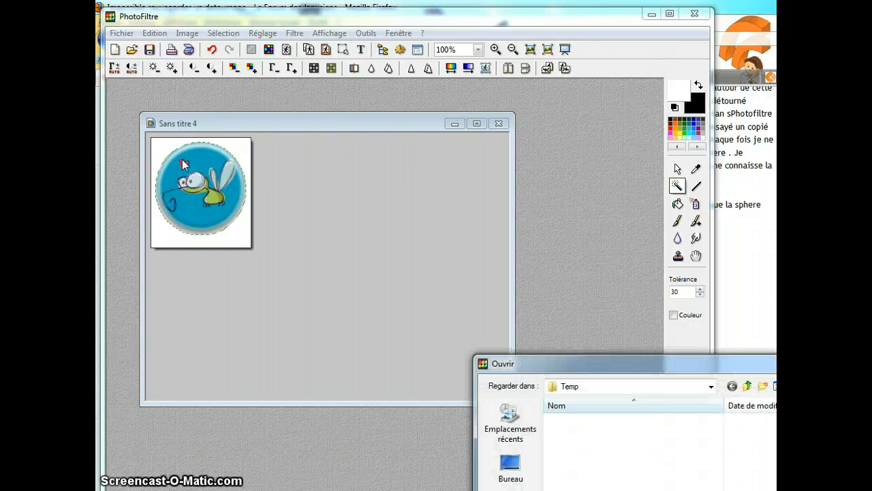
drag(566, 364, 250, 100)
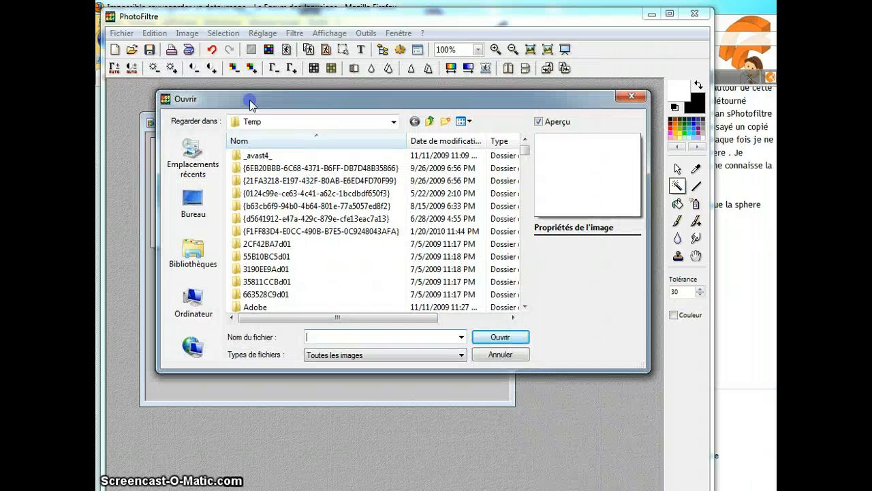
click(195, 208)
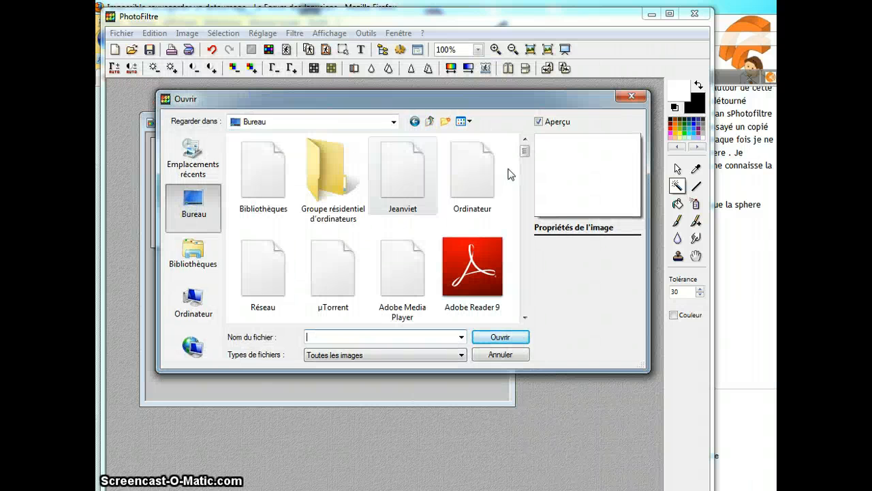
drag(528, 174, 526, 237)
click(477, 232)
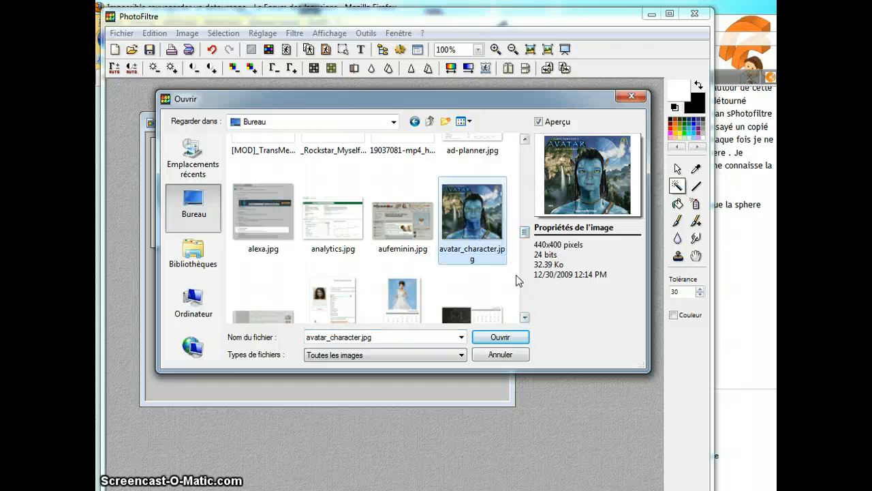
click(509, 339)
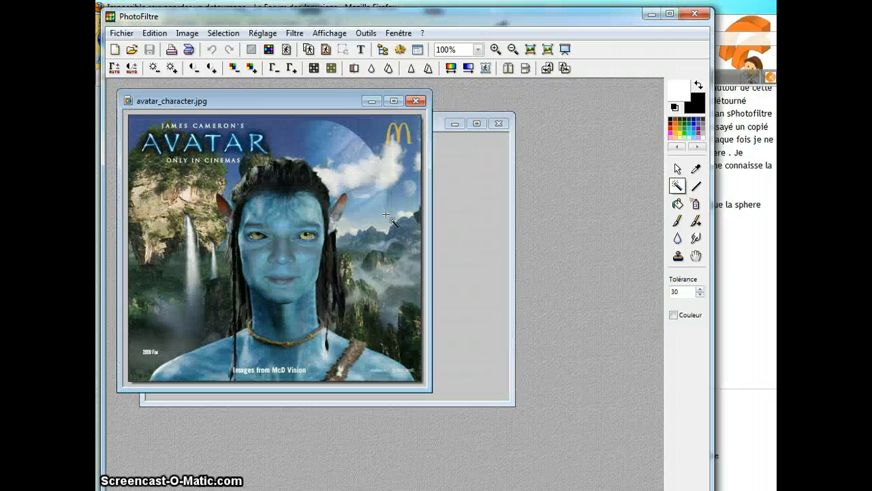
Move the sphere image's window off the Avatar picture and copy the selected sphere.
drag(433, 124, 541, 258)
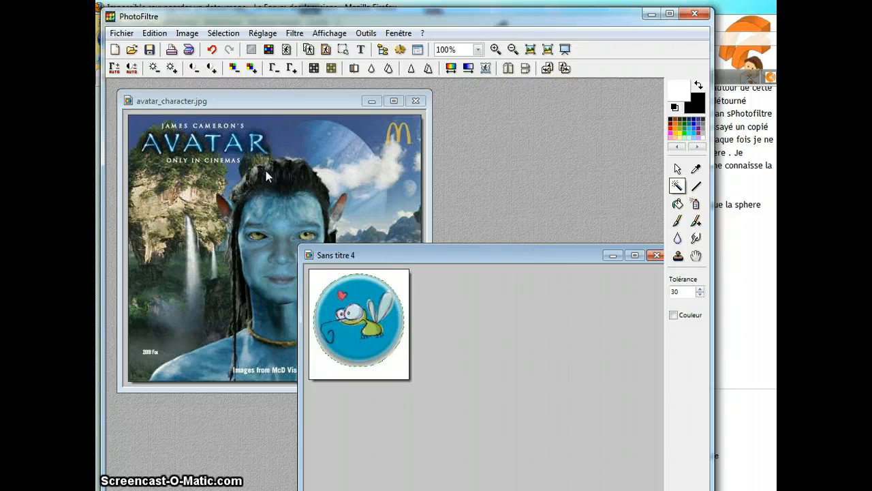
click(155, 33)
click(182, 116)
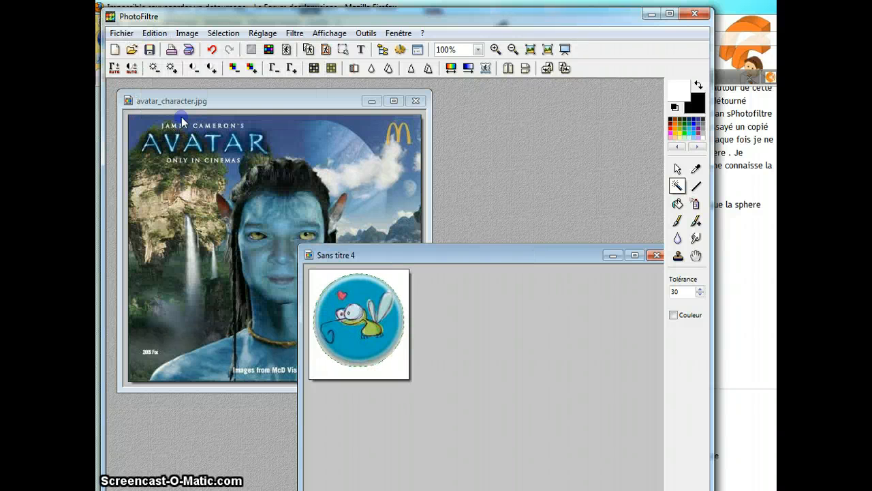
Maximize avatar_character.jpg, paste the sphere into it and position it beside the face, over the cliffs below the AVATAR title.
click(181, 121)
click(394, 100)
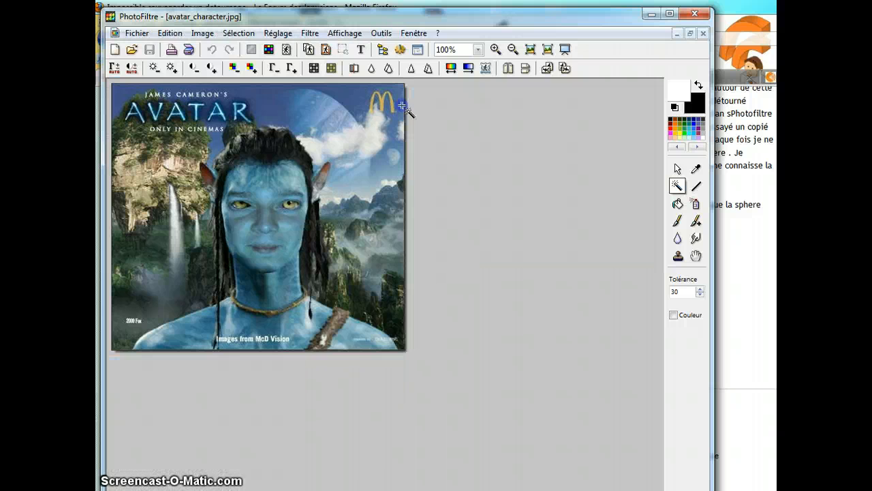
click(170, 33)
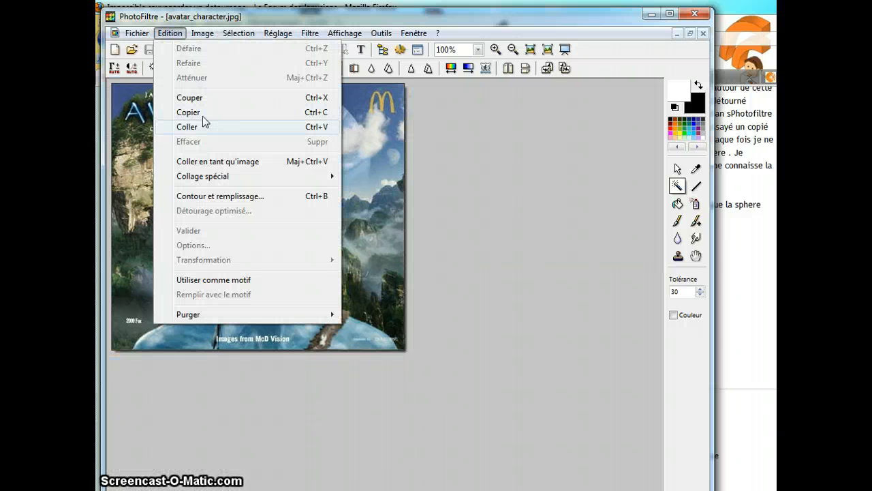
click(203, 130)
drag(251, 208, 145, 171)
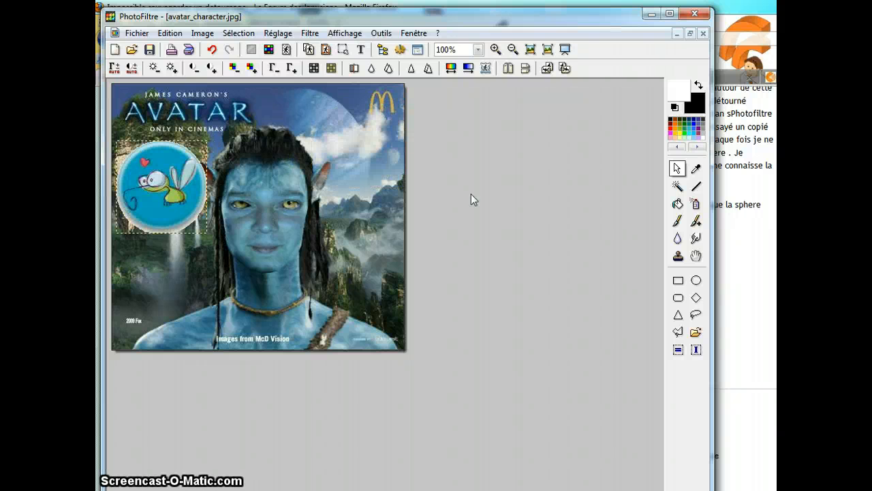
Nudge the pasted sphere slightly left toward the Avatar picture's edge and validate the paste.
key(Left)
key(Left)
key(Left)
key(Left)
key(Left)
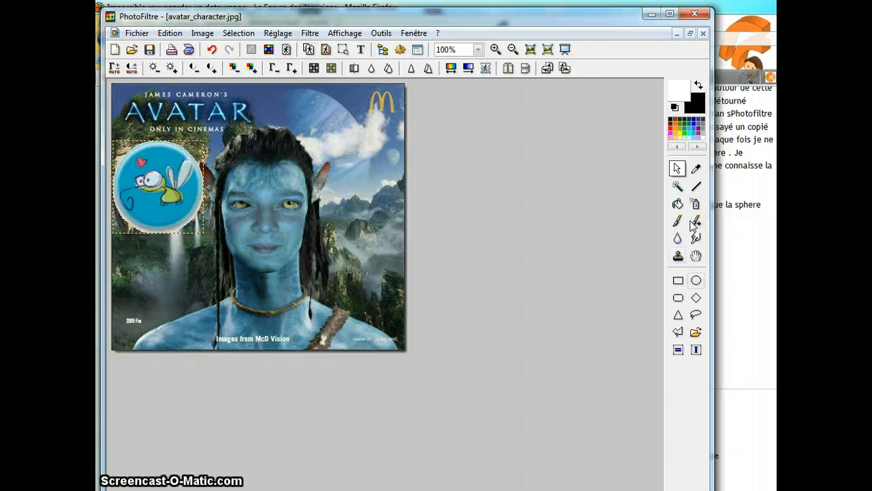
click(678, 285)
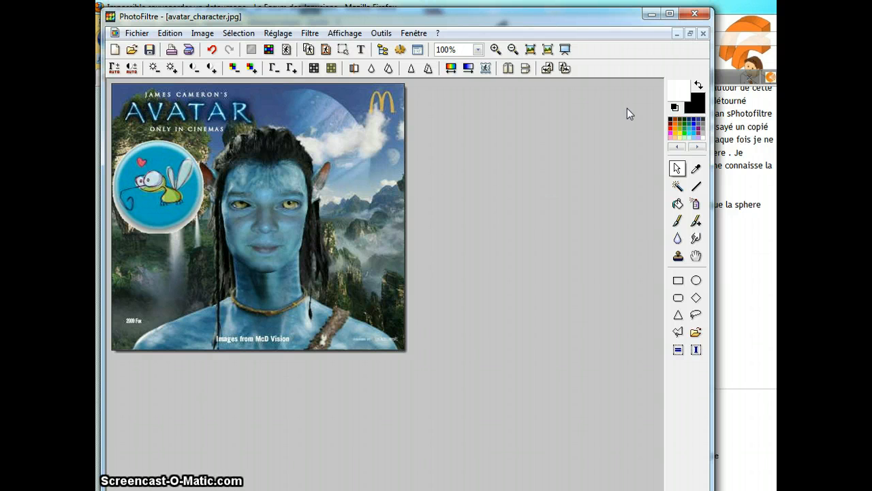
Minimize the Avatar picture and open the image jeanviet.jpg from the desktop (Bureau).
click(678, 32)
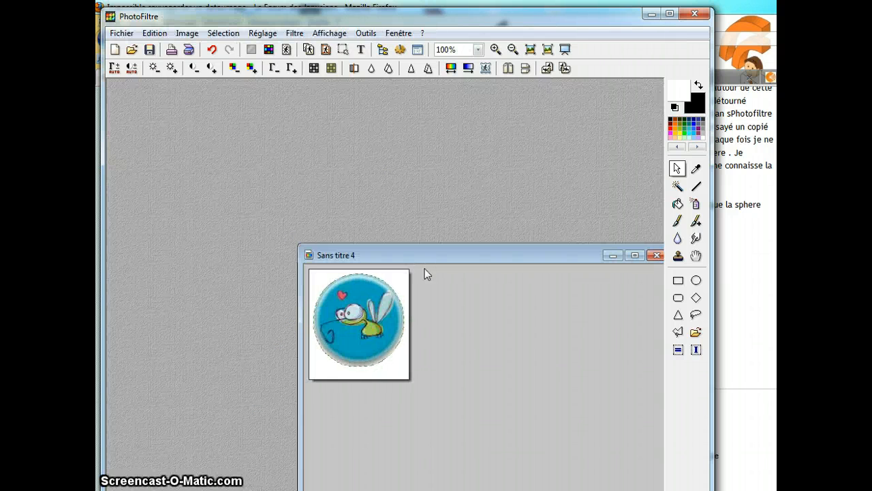
drag(281, 173, 281, 125)
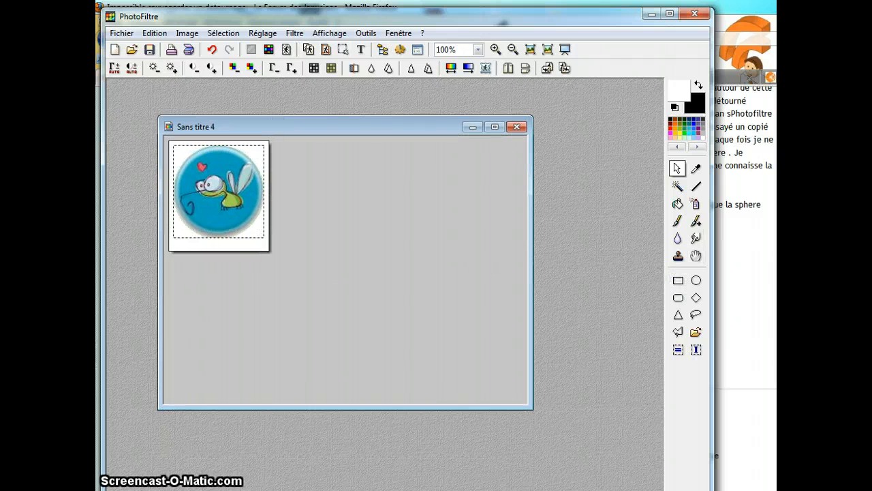
click(129, 33)
click(140, 63)
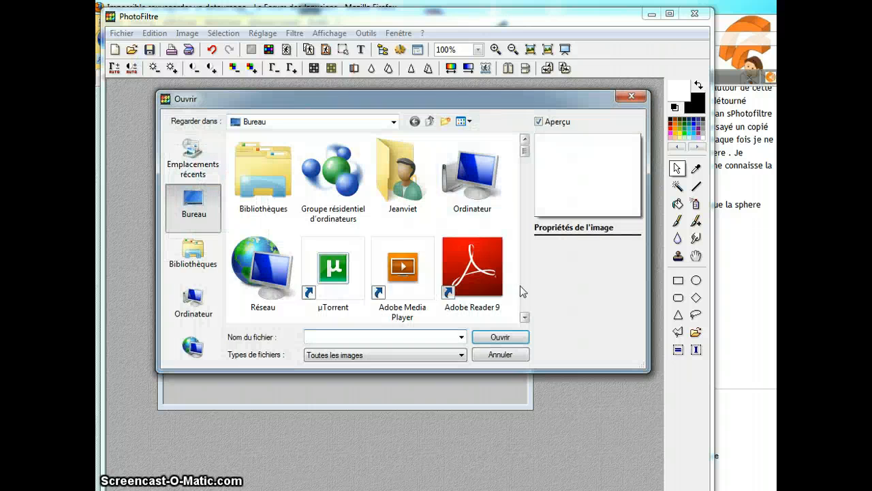
scroll(526, 238, down, 10)
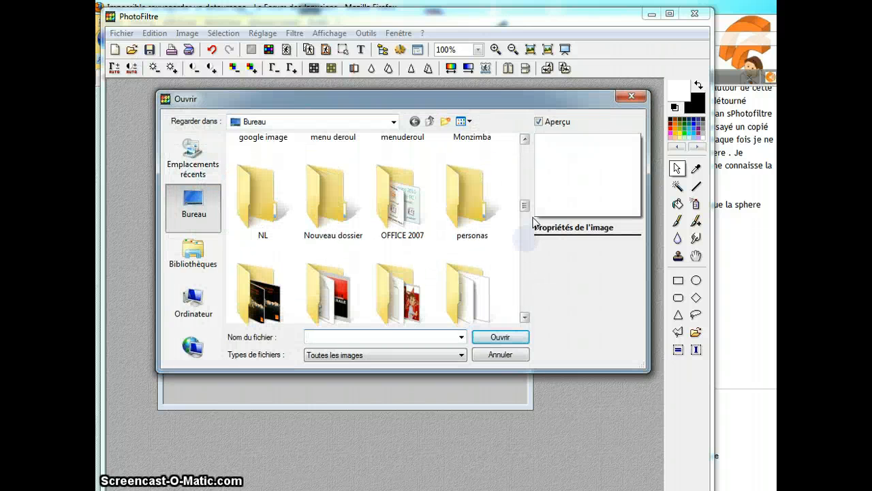
drag(529, 212, 526, 272)
click(336, 223)
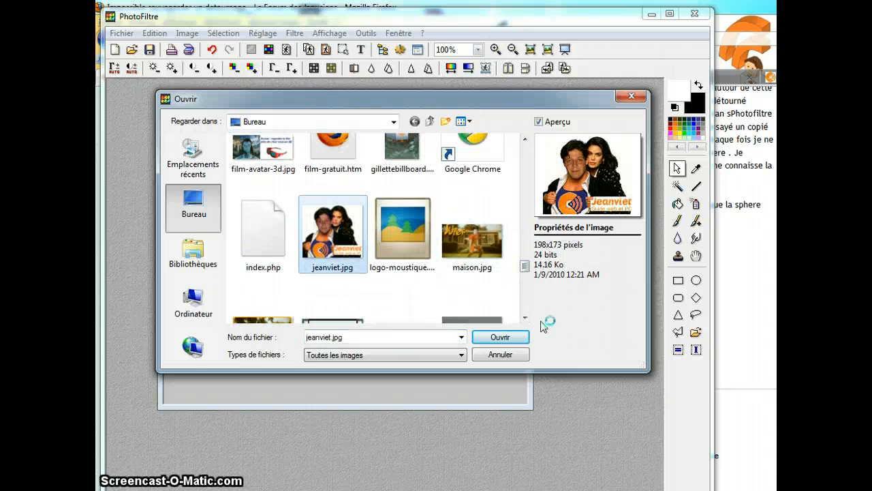
click(501, 337)
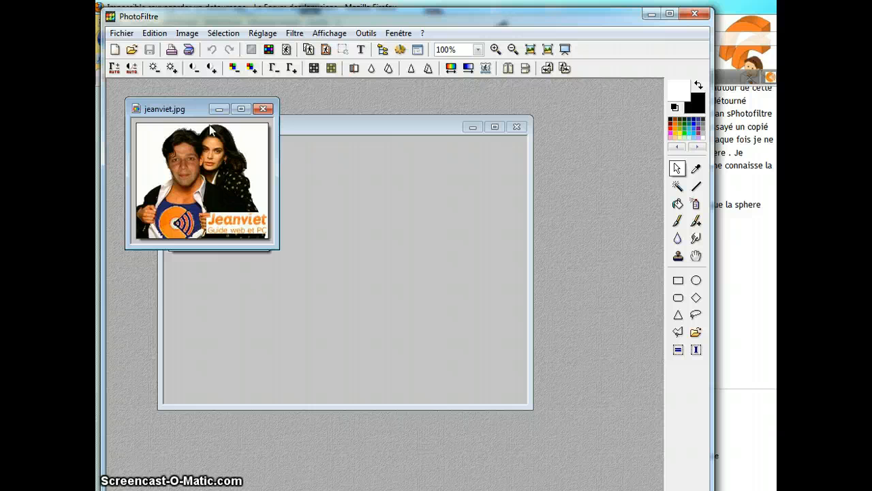
Select the white background of jeanviet.jpg with the magic wand and invert the selection to isolate the couple.
drag(167, 104, 236, 162)
click(678, 185)
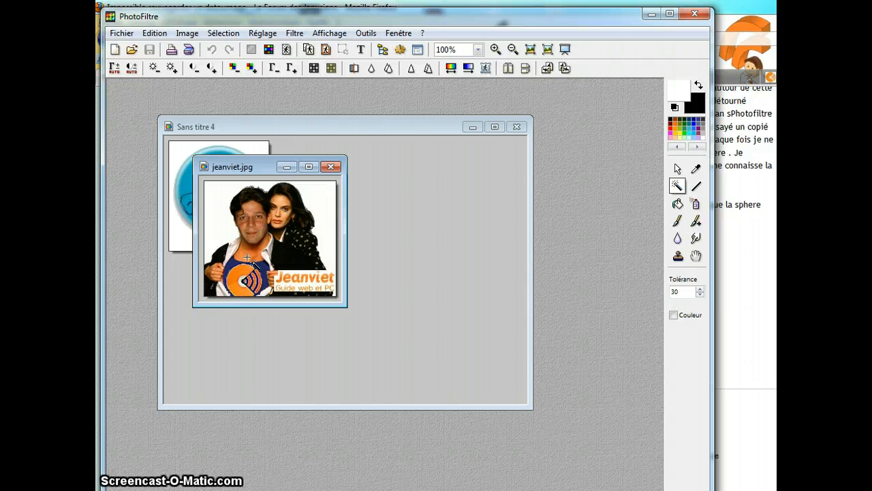
click(310, 204)
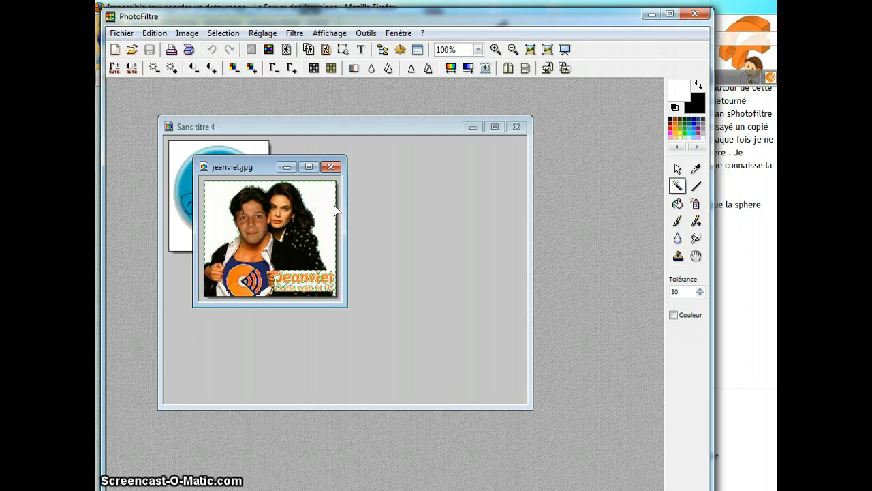
right_click(327, 207)
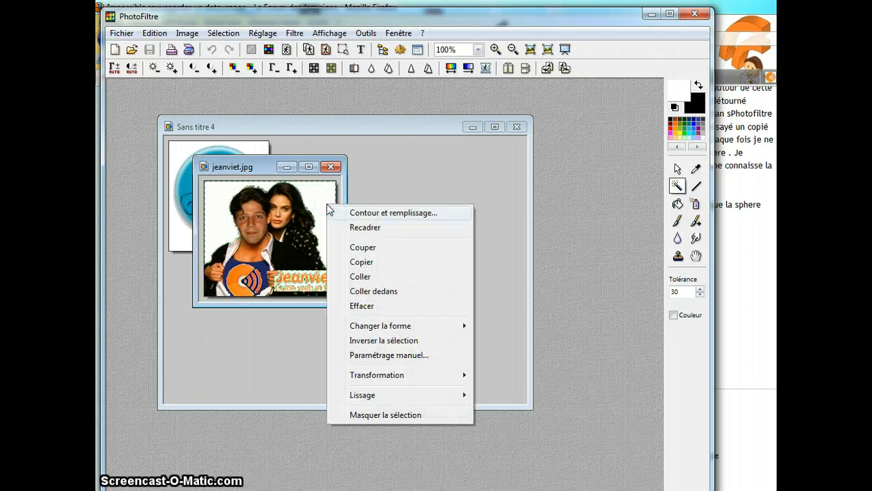
click(394, 339)
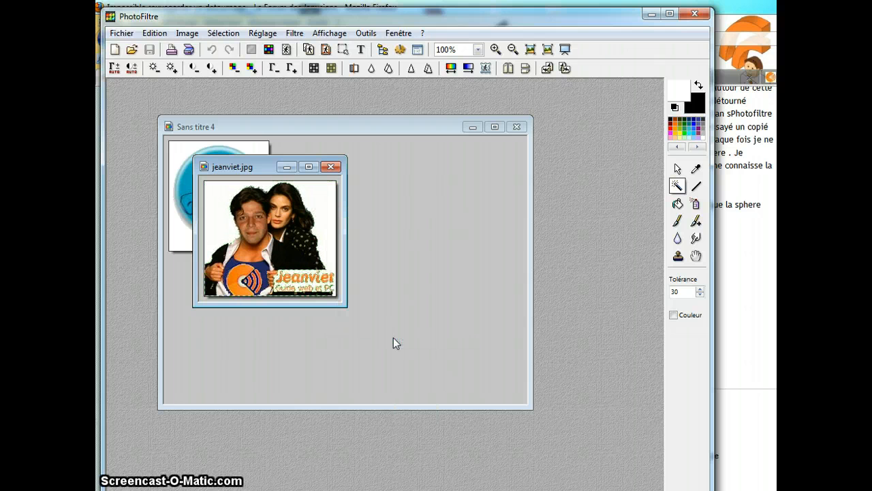
Copy the selected couple and paste it into avatar_character.jpg, positioned in the picture's lower-right corner over the shoulder.
click(155, 34)
click(179, 113)
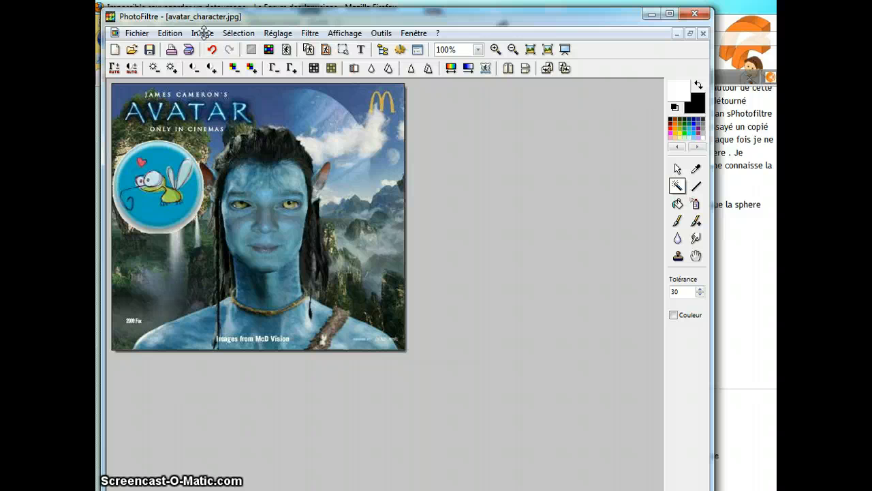
click(168, 33)
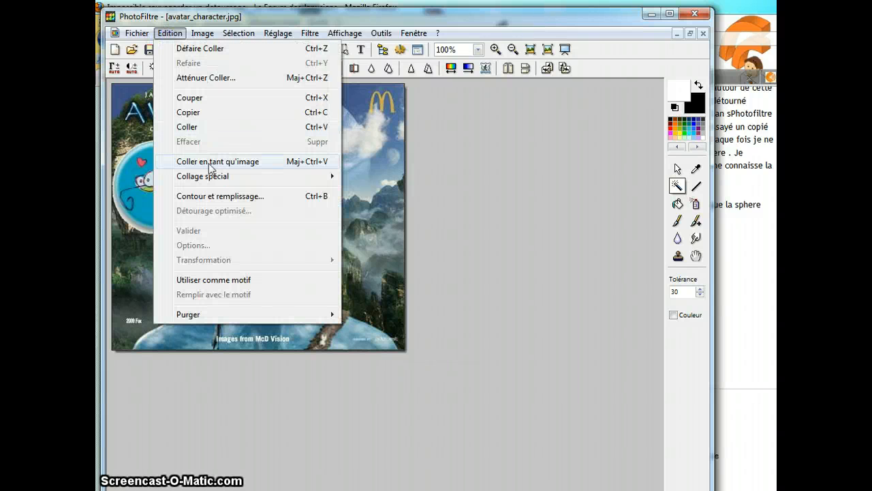
click(209, 128)
drag(243, 221, 336, 322)
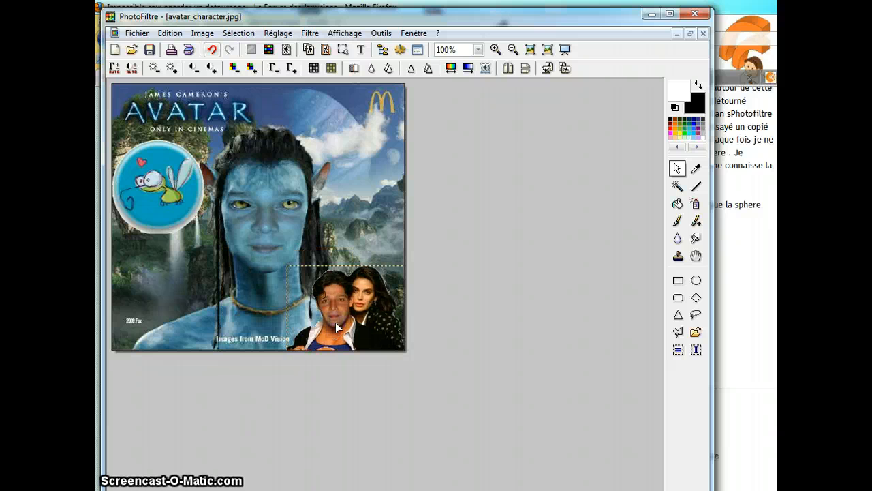
key(Left)
key(Left)
key(Left)
key(Left)
key(Left)
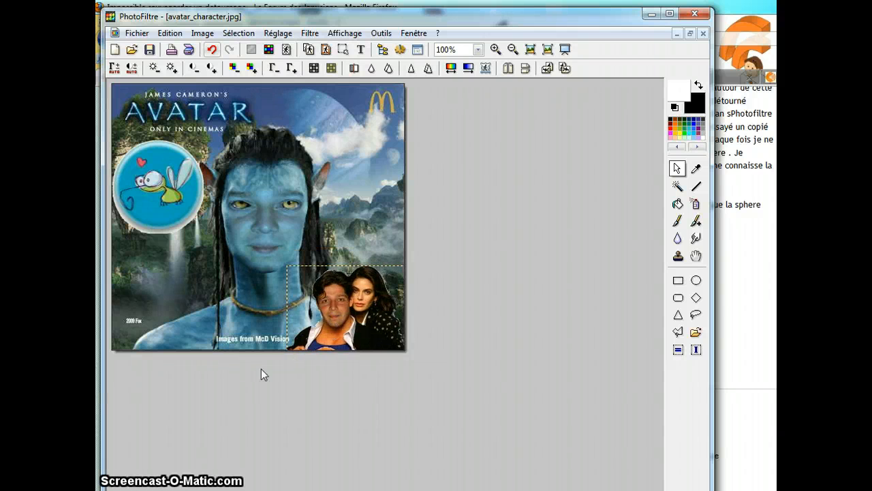